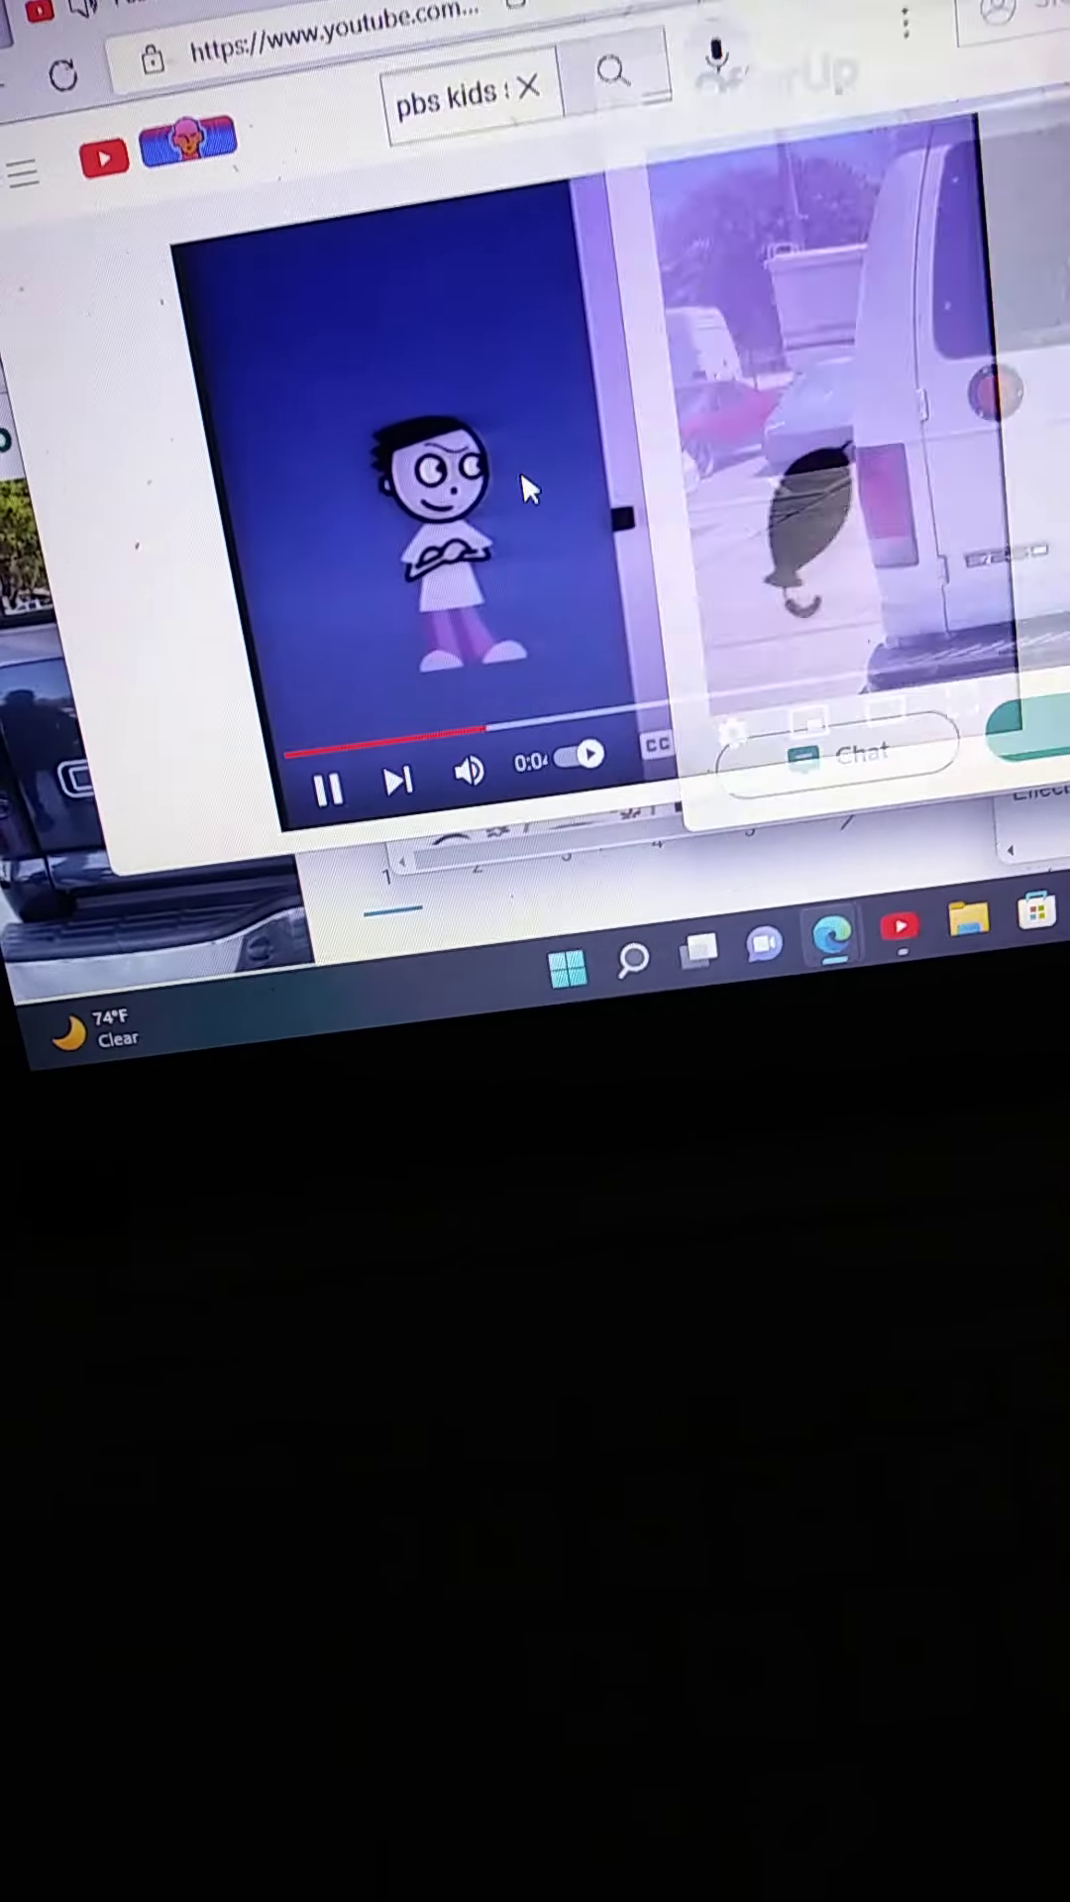
# Pause the PBS Kids Switcher Station ident video a few seconds into playback.
pyautogui.click(521, 471)
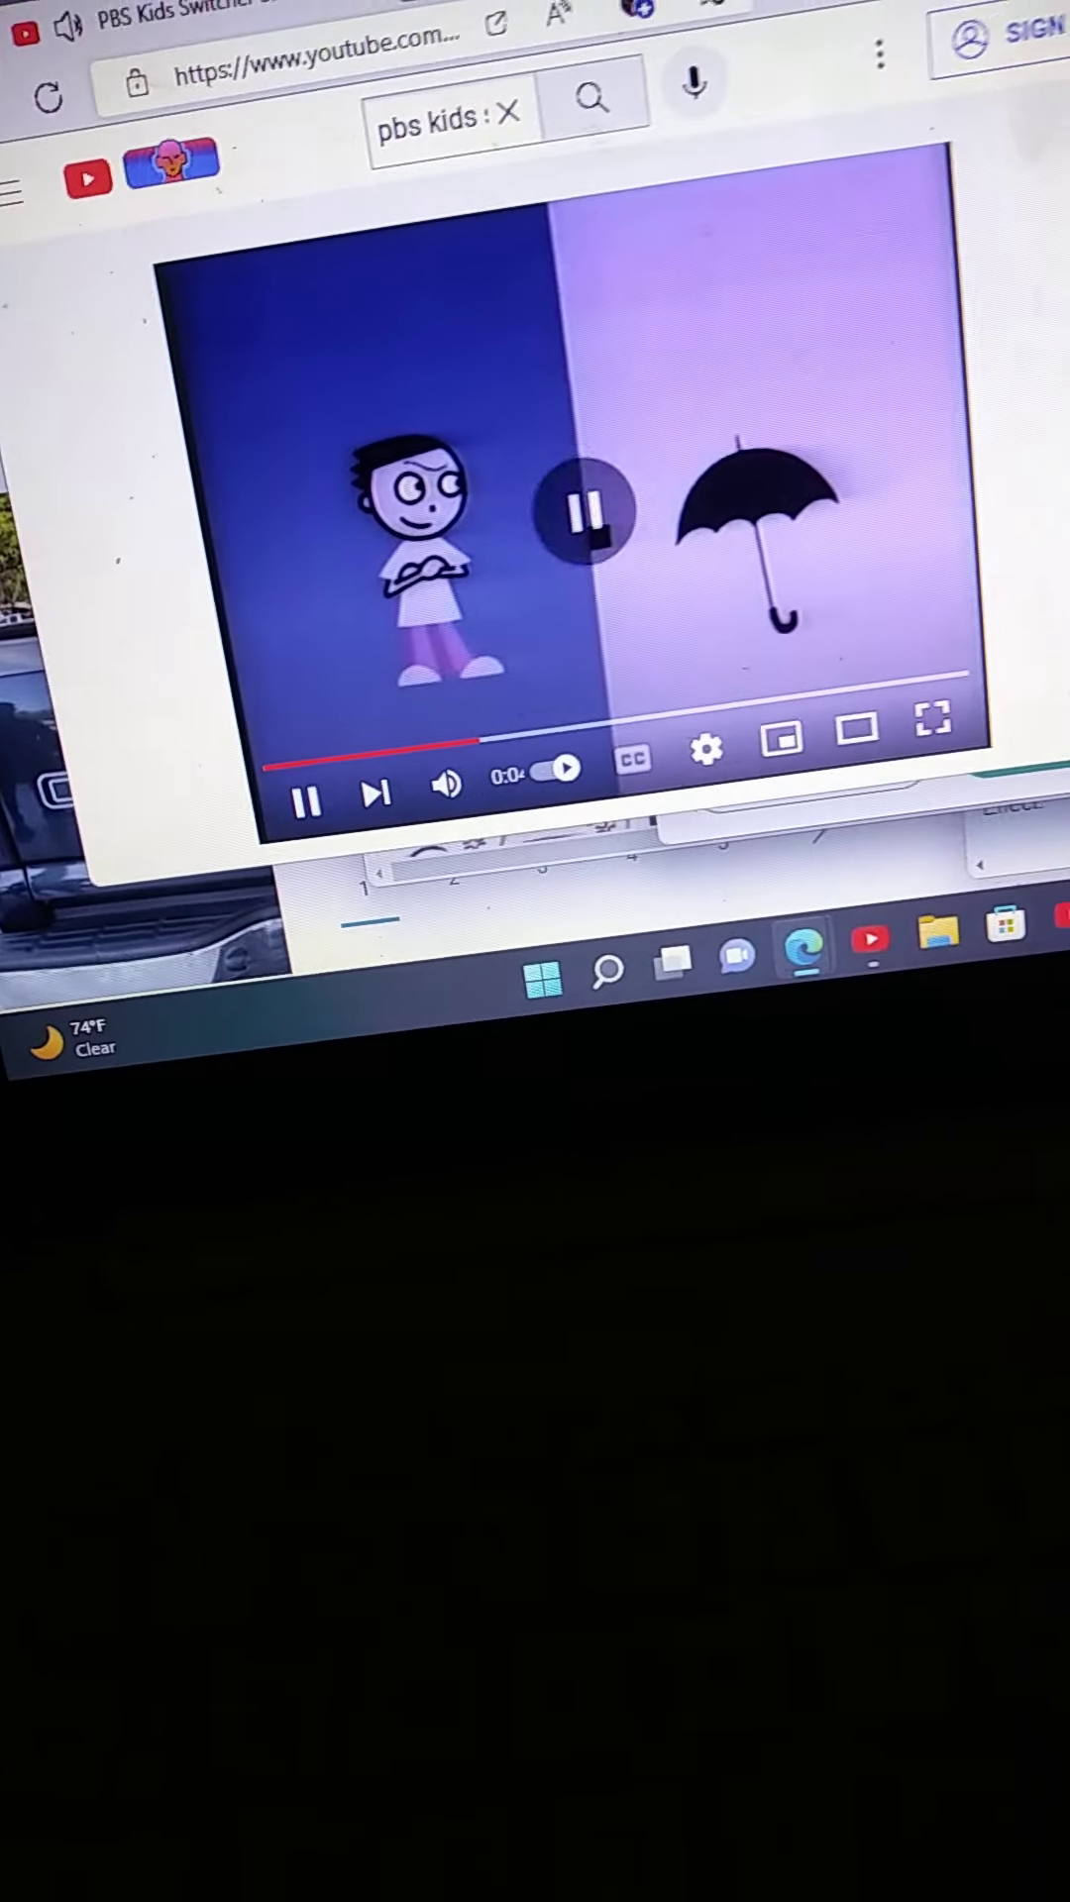